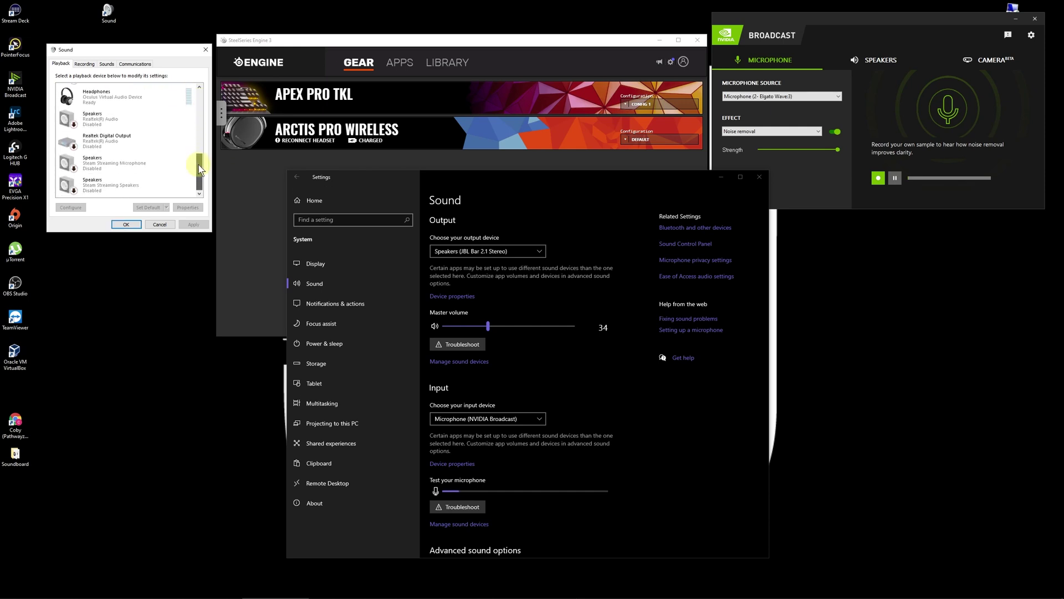
left_click_drag(200, 105, 200, 104)
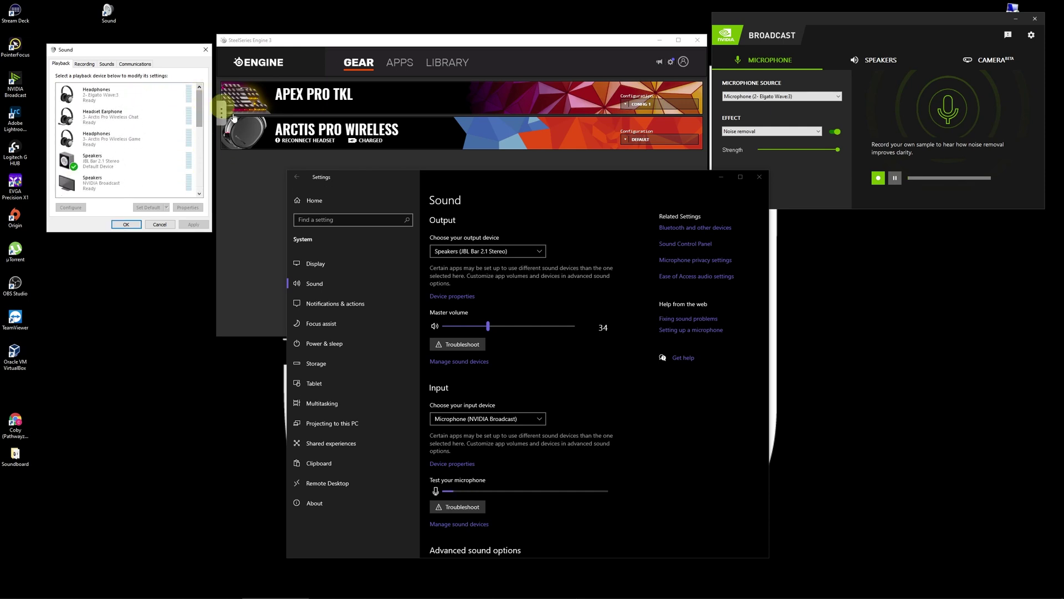
left_click(541, 197)
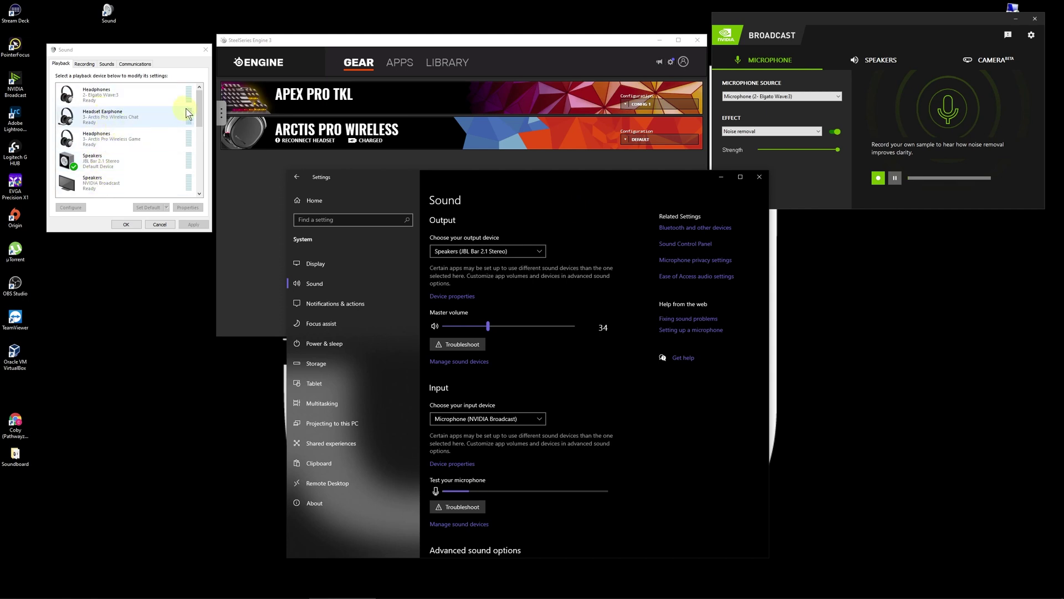
left_click(201, 115)
mouse_move(201, 115)
left_mouse_down()
mouse_move(210, 185)
mouse_move(197, 107)
left_mouse_up()
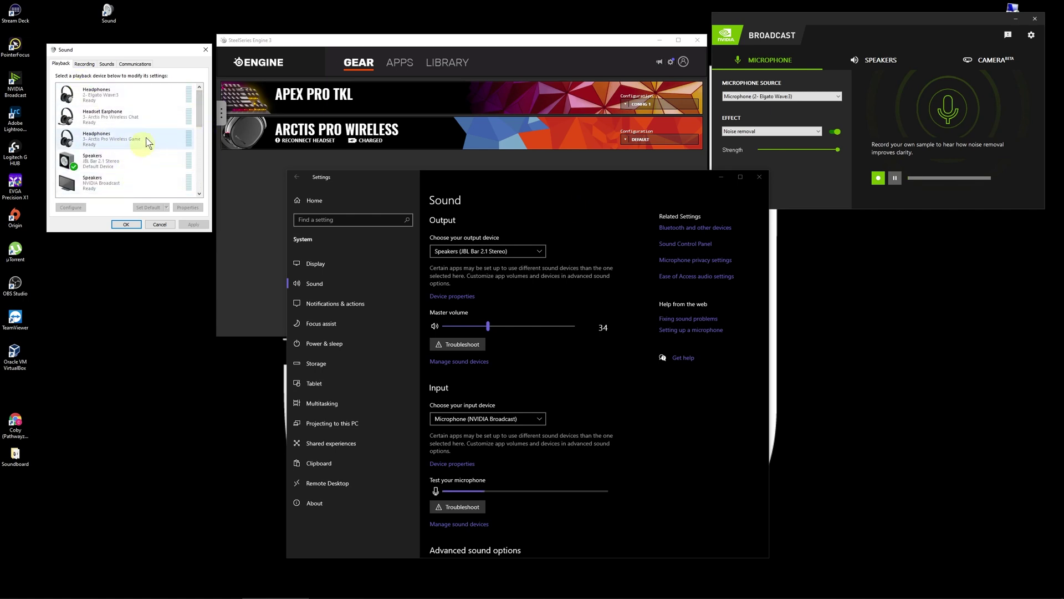
left_click_drag(200, 108, 220, 172)
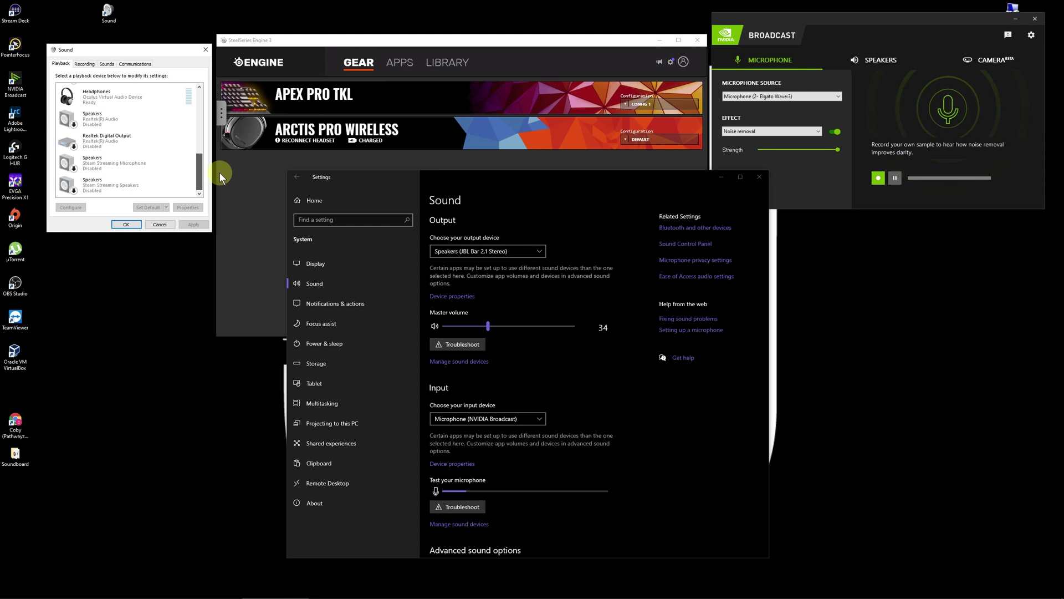
left_click_drag(220, 172, 211, 135)
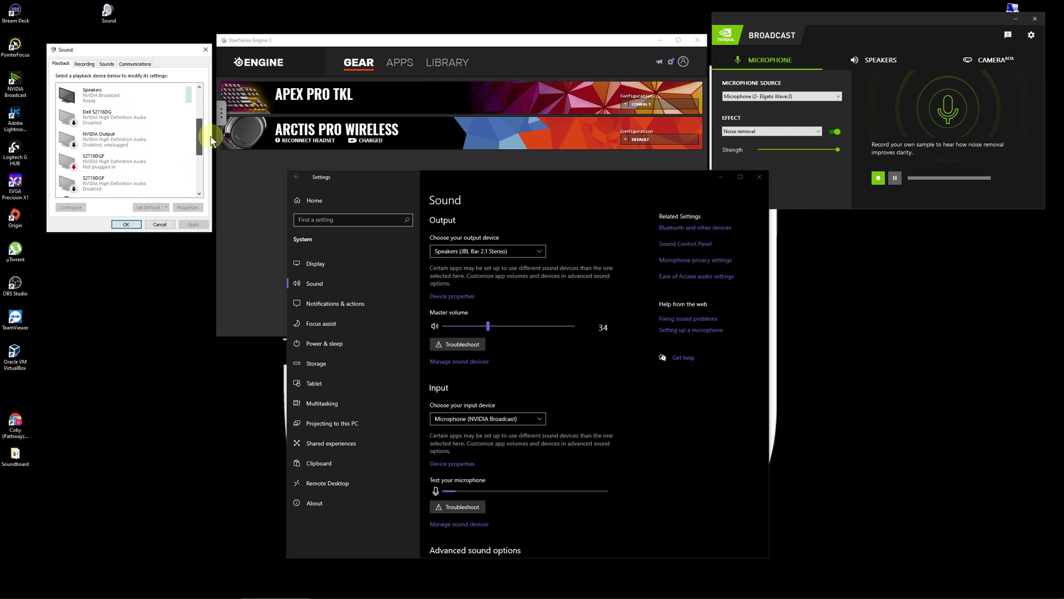
left_click_drag(211, 138, 206, 102)
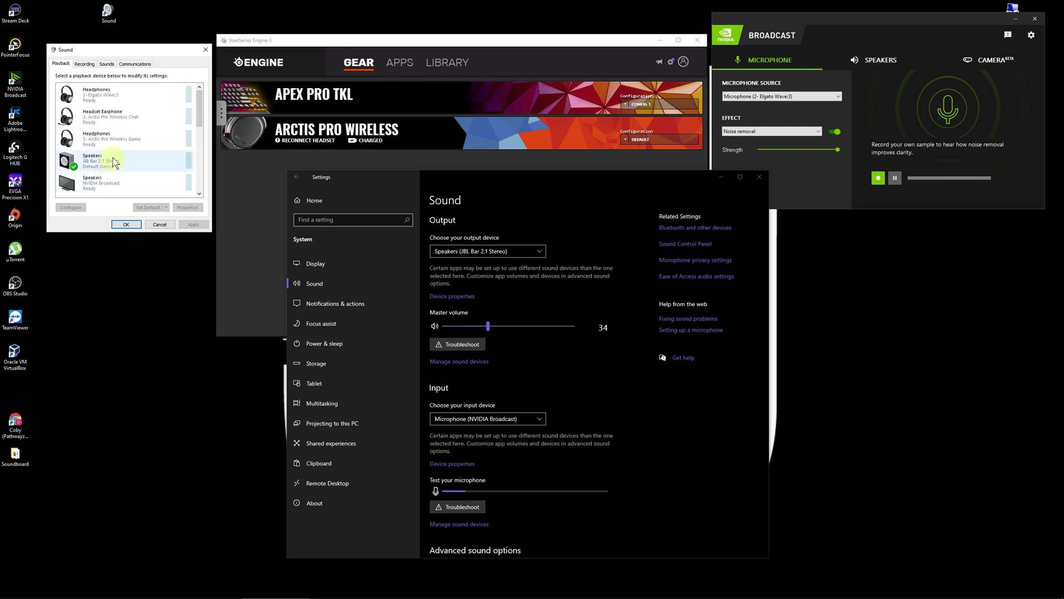
left_click(87, 65)
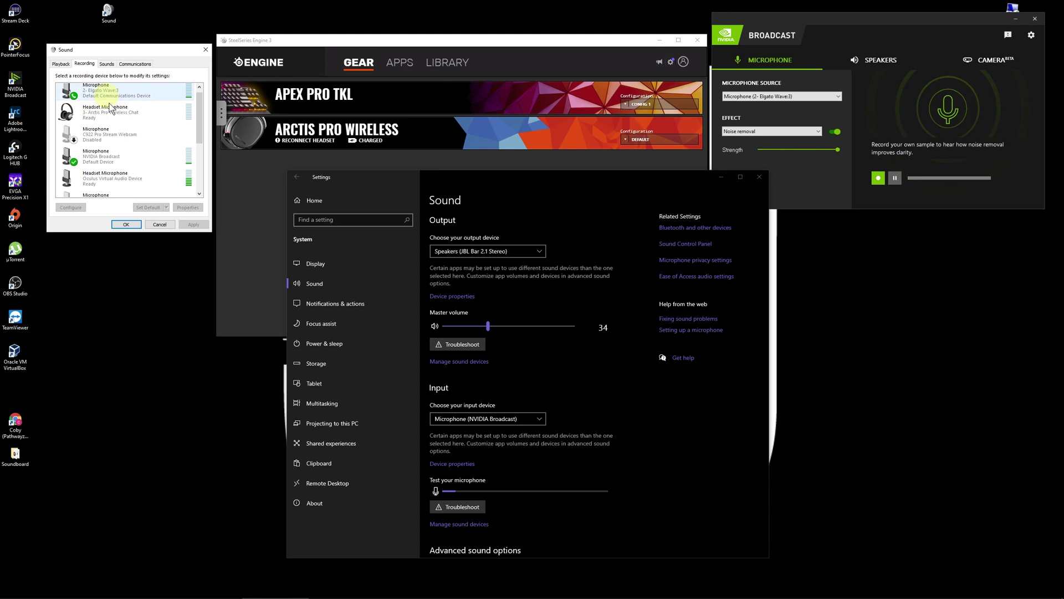
scroll(155, 151, "up", 1)
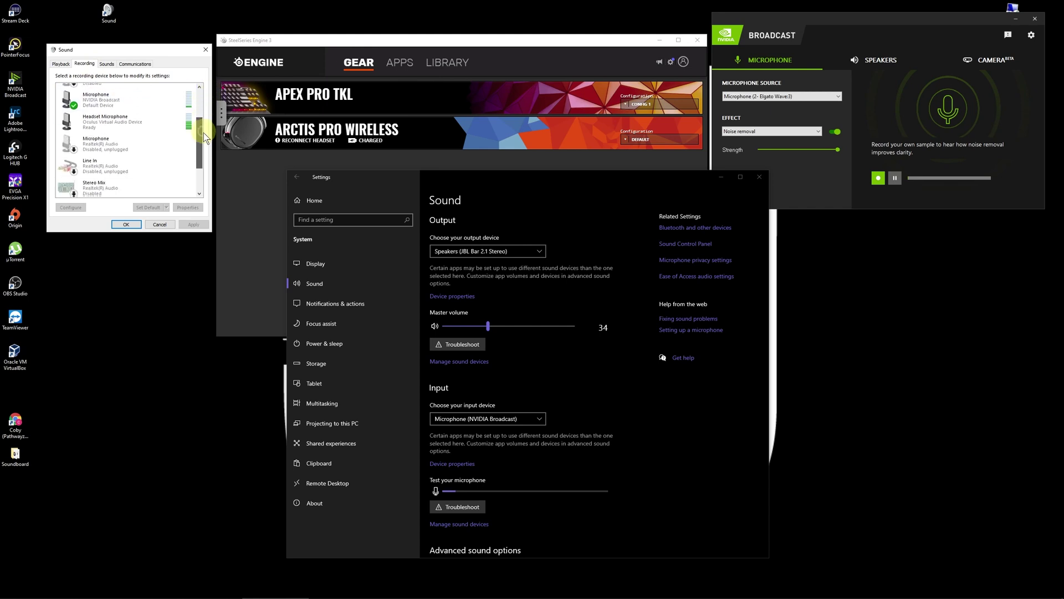
left_click(64, 64)
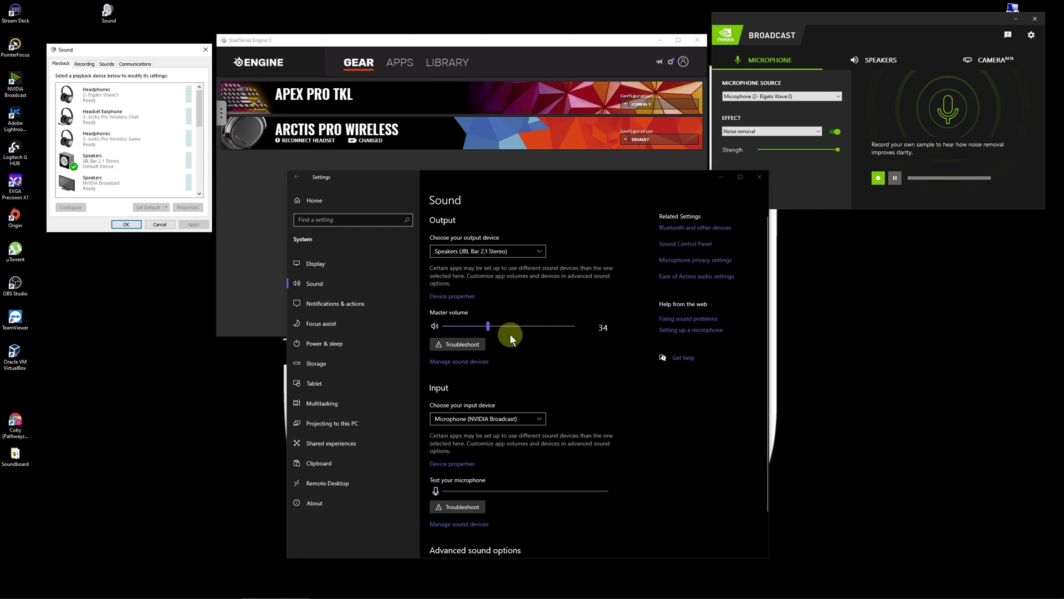
- Keep Speakers (JBL Bar 2.1 Stereo) as output and Microphone (NVIDIA Broadcast) as input, then show Recording devices
left_click(871, 22)
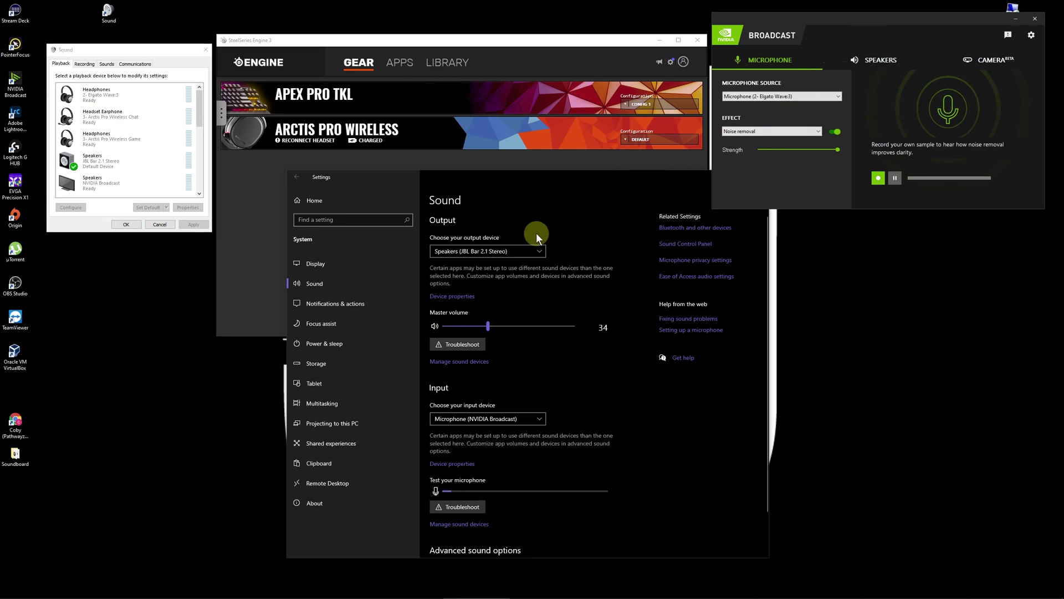
left_click(515, 255)
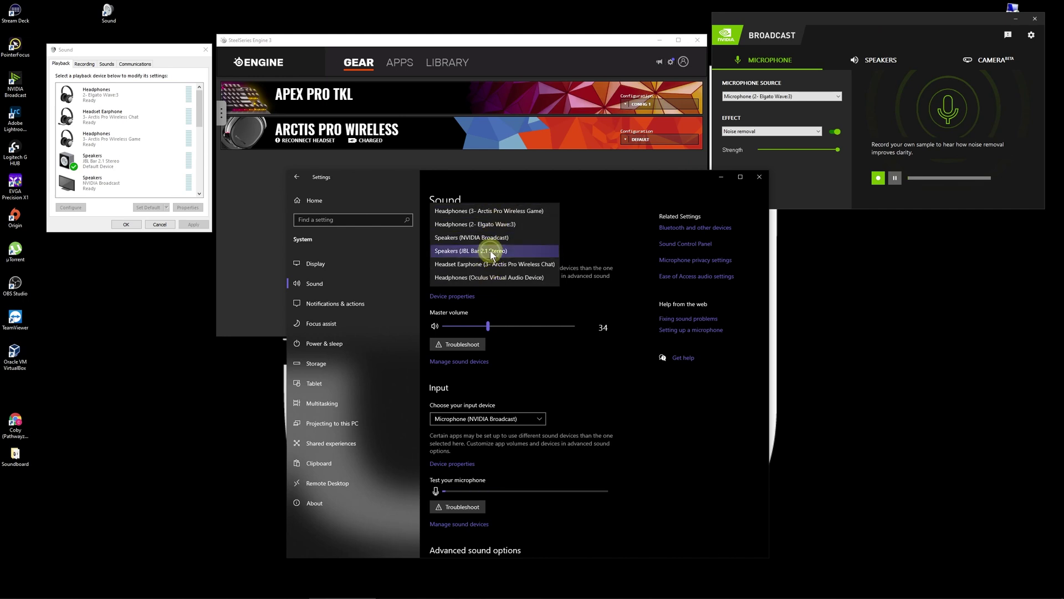
left_click(492, 255)
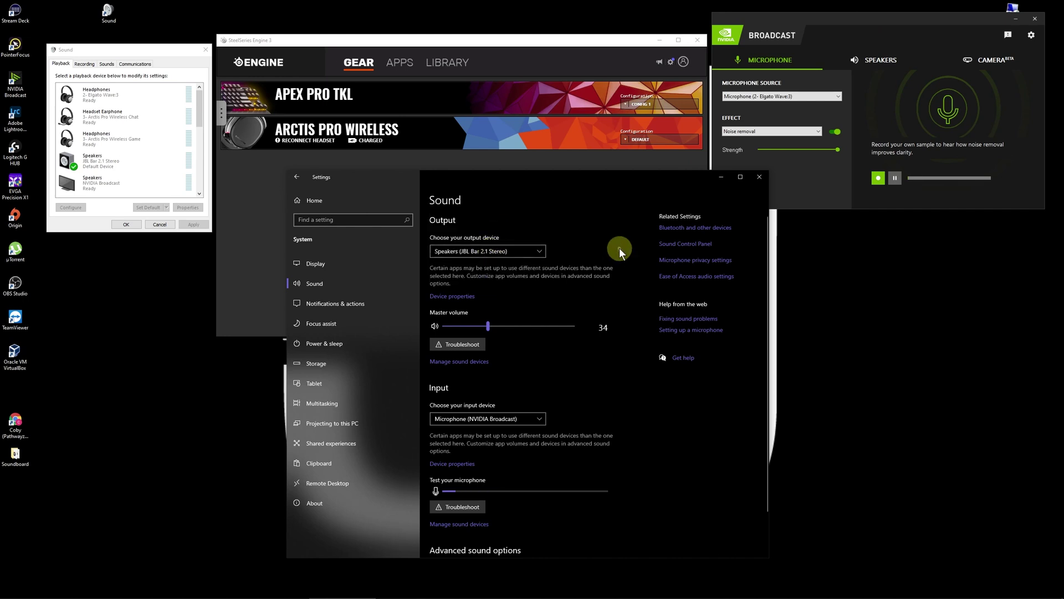
left_click(520, 420)
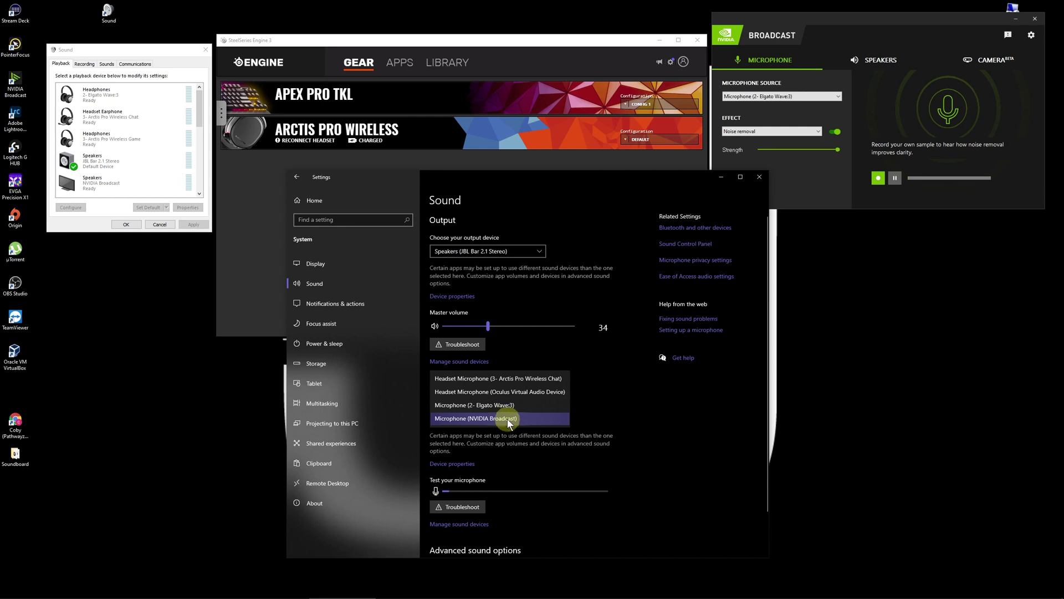
left_click(507, 418)
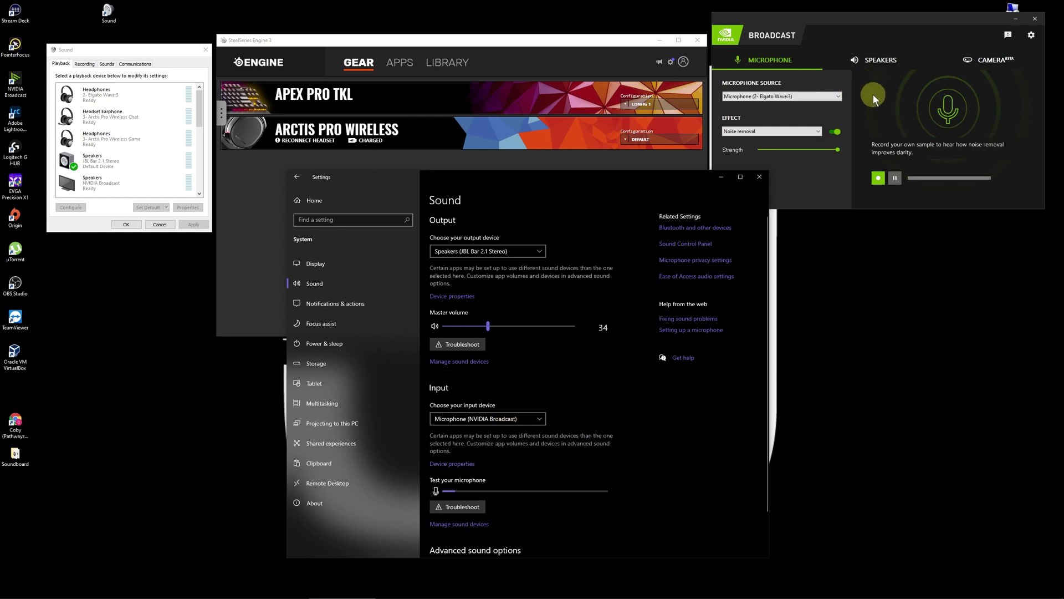
left_click(84, 64)
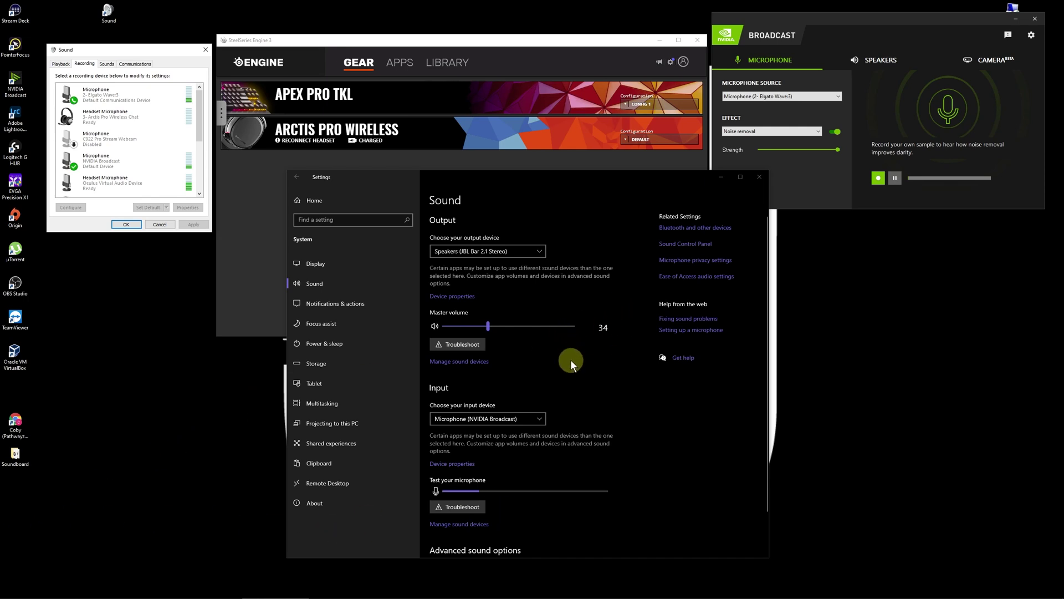
- Open App volume and device preferences and lower the master volume to 27
scroll(571, 361, "down", 1)
scroll(559, 362, "up", 1)
scroll(522, 338, "down", 1)
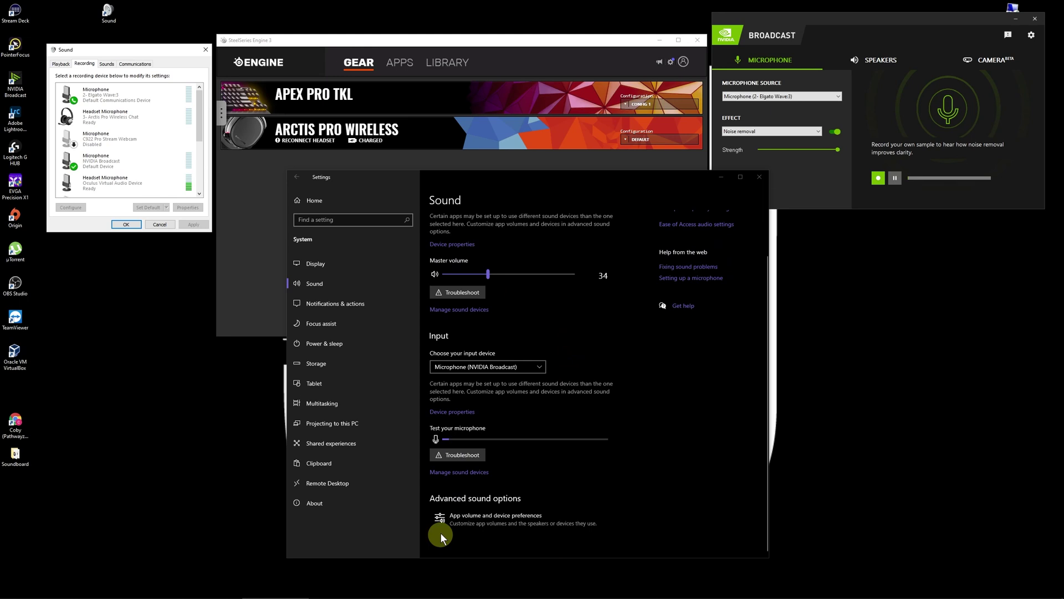
left_click(531, 521)
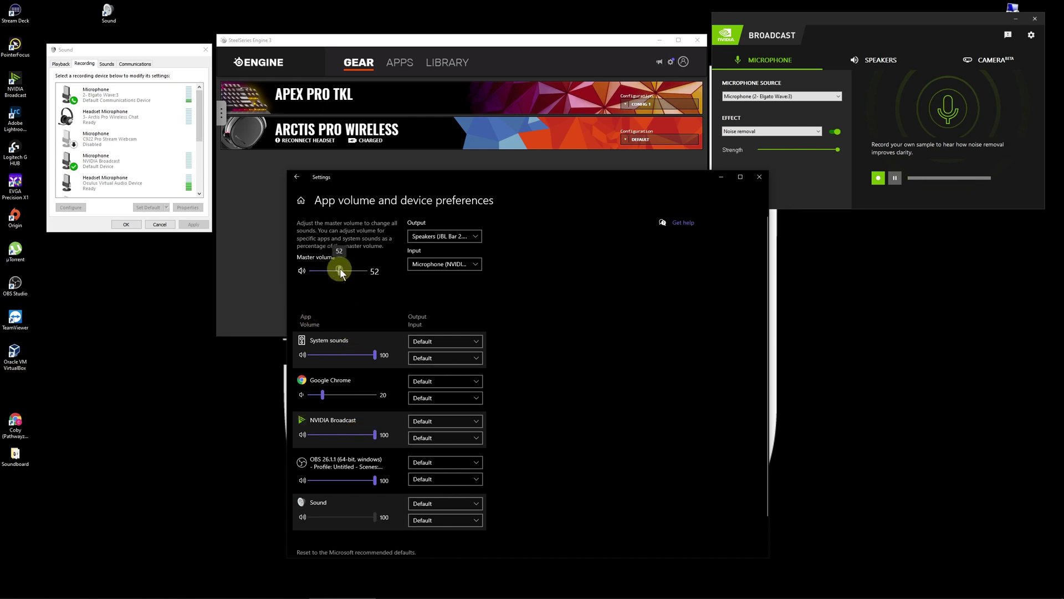
left_click_drag(341, 270, 326, 270)
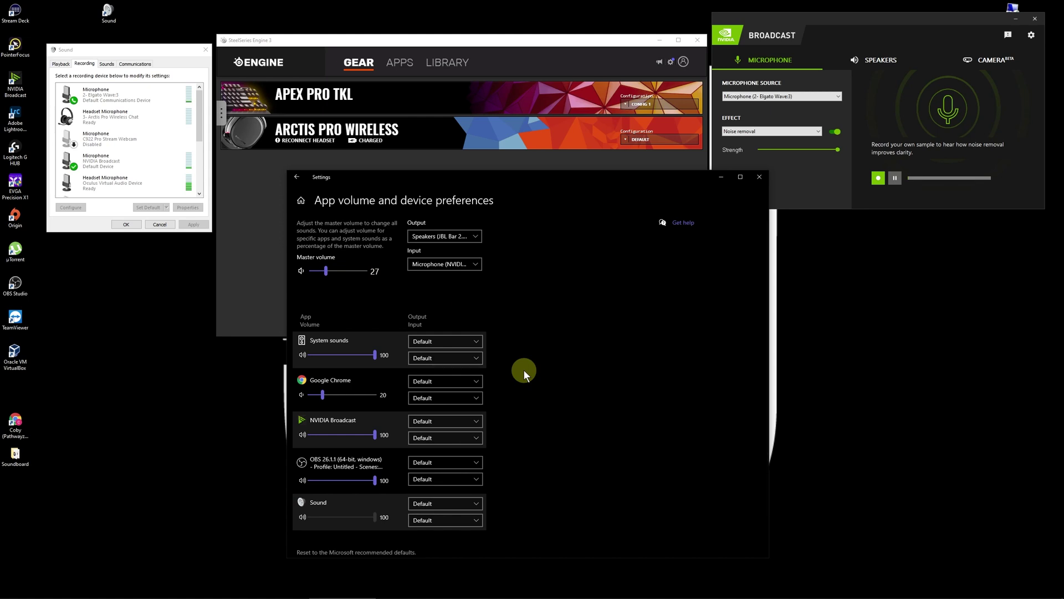
scroll(511, 401, "down", 2)
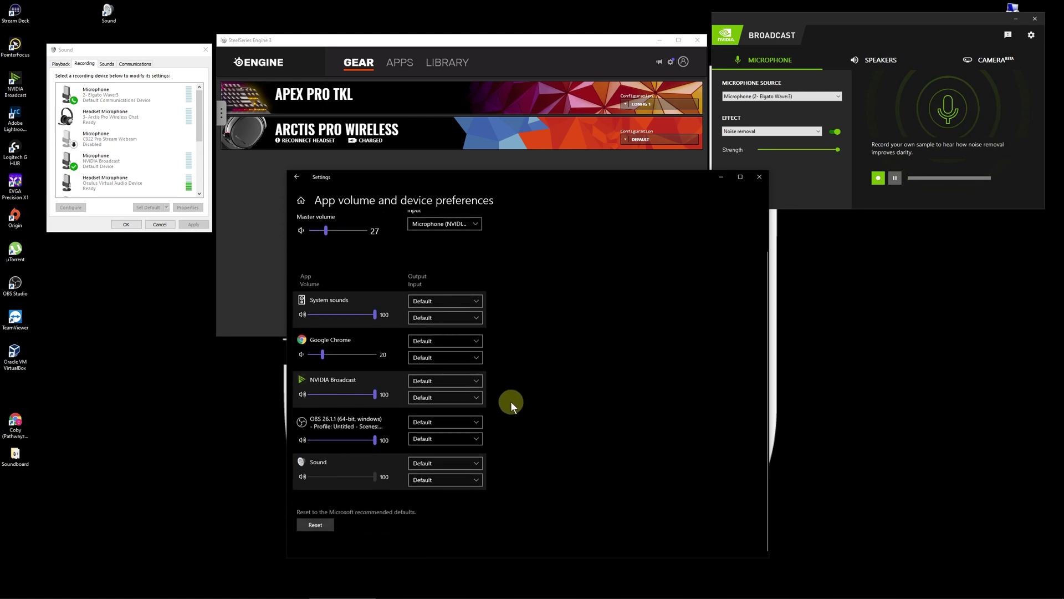
scroll(511, 400, "up", 2)
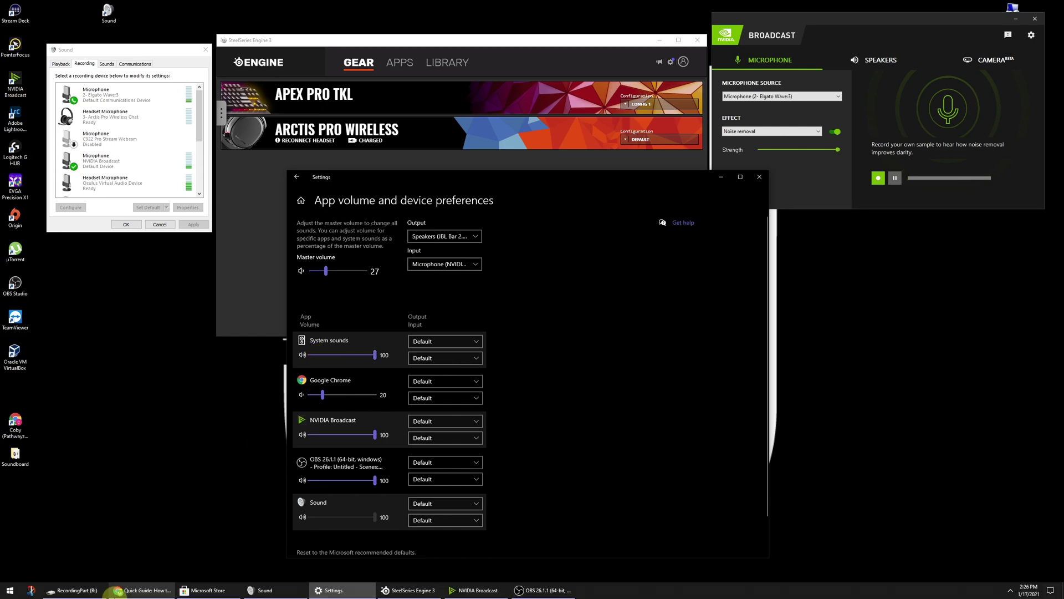
- Bring the quick guide page forward and start a new desktop shortcut
mouse_move(125, 582)
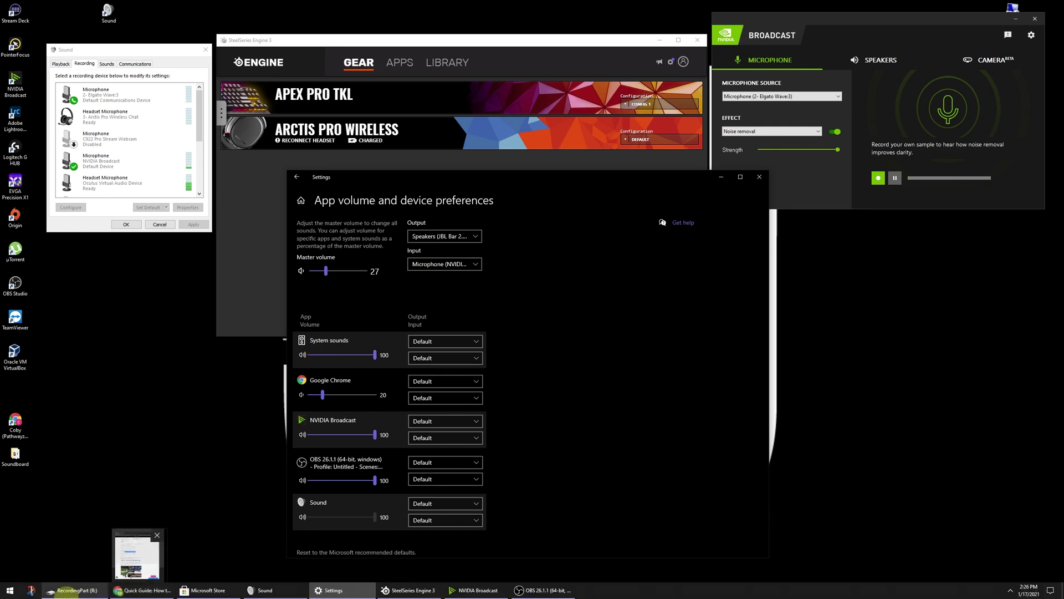
left_click(135, 591)
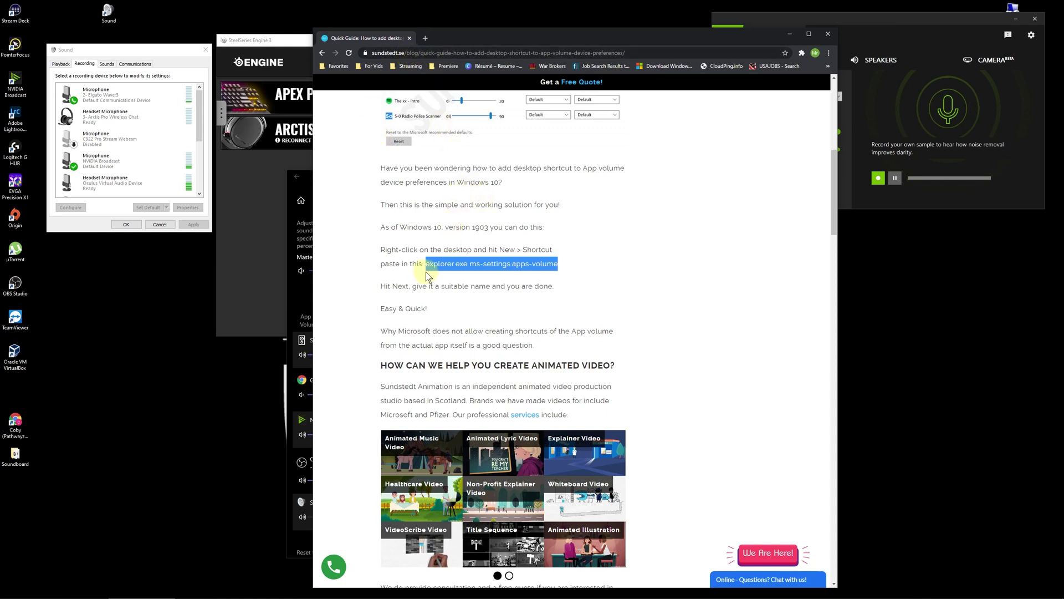
right_click(140, 302)
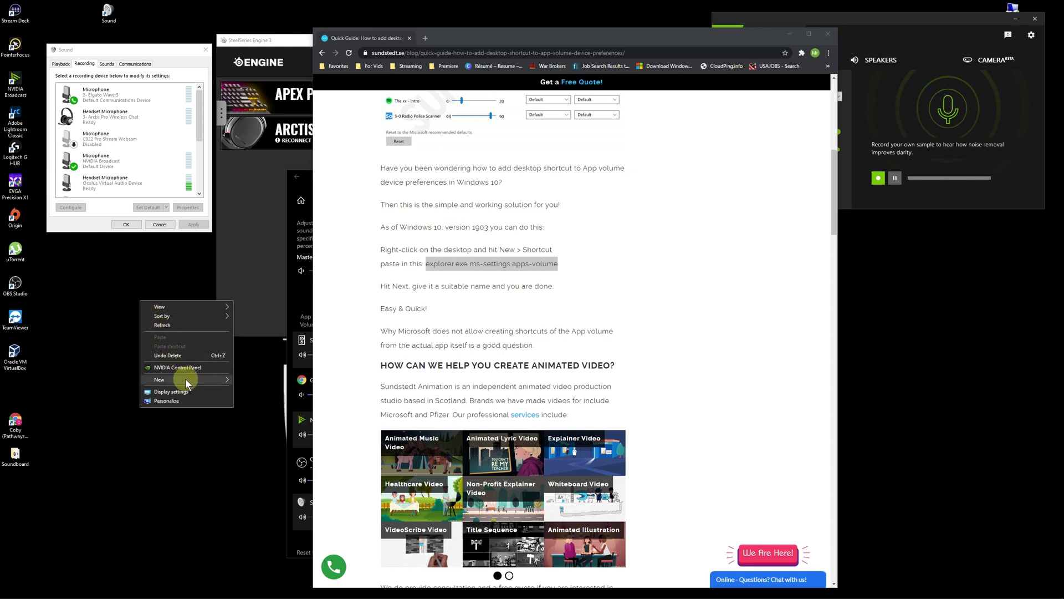
mouse_move(186, 381)
left_click(258, 388)
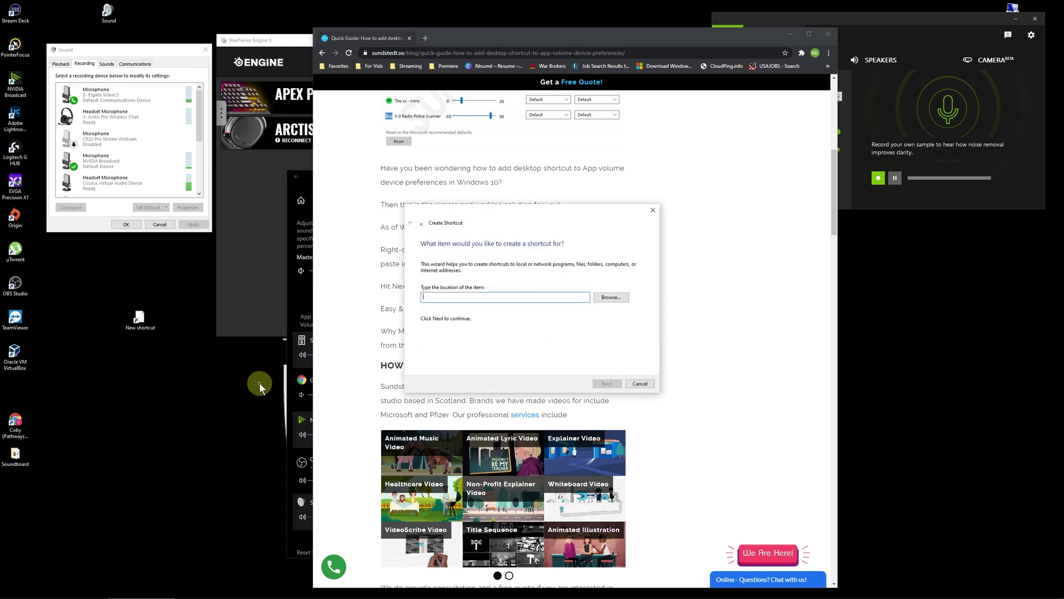
- Set the shortcut target to explorer.exe ms-settings:apps-volume copied from the article and name it 'Volumes'
left_click_drag(507, 216, 211, 198)
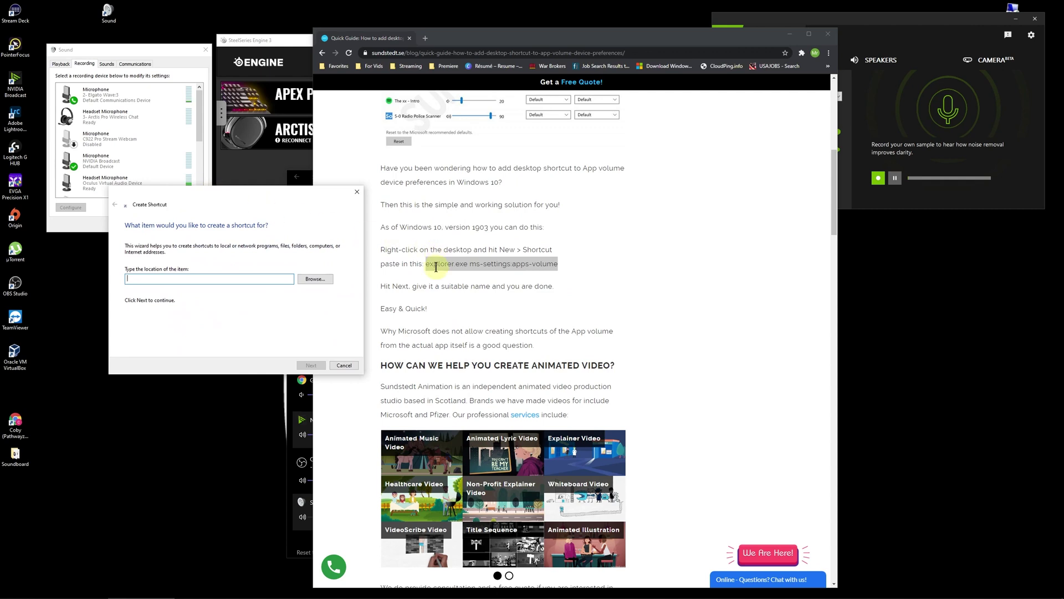
left_click_drag(426, 263, 463, 271)
left_click(170, 277)
right_click(168, 276)
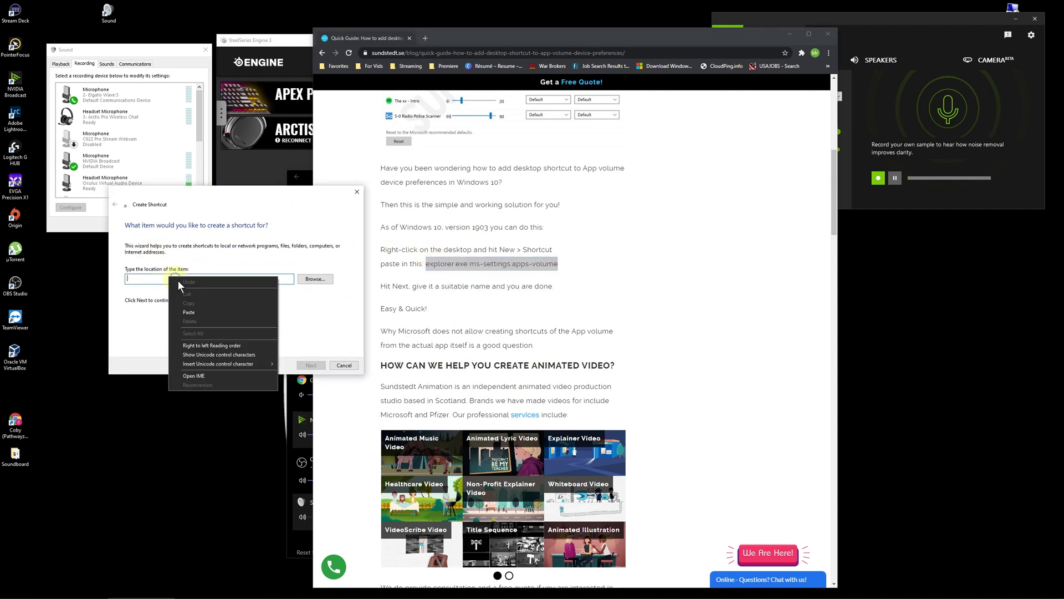
left_click(204, 313)
left_click(311, 365)
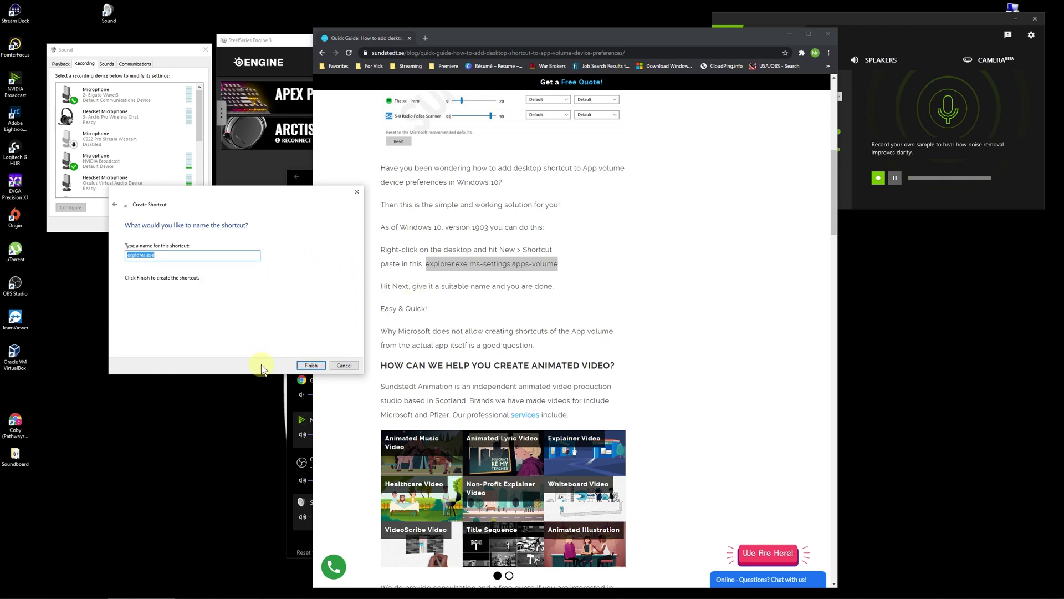
type("Volumes")
left_click(311, 365)
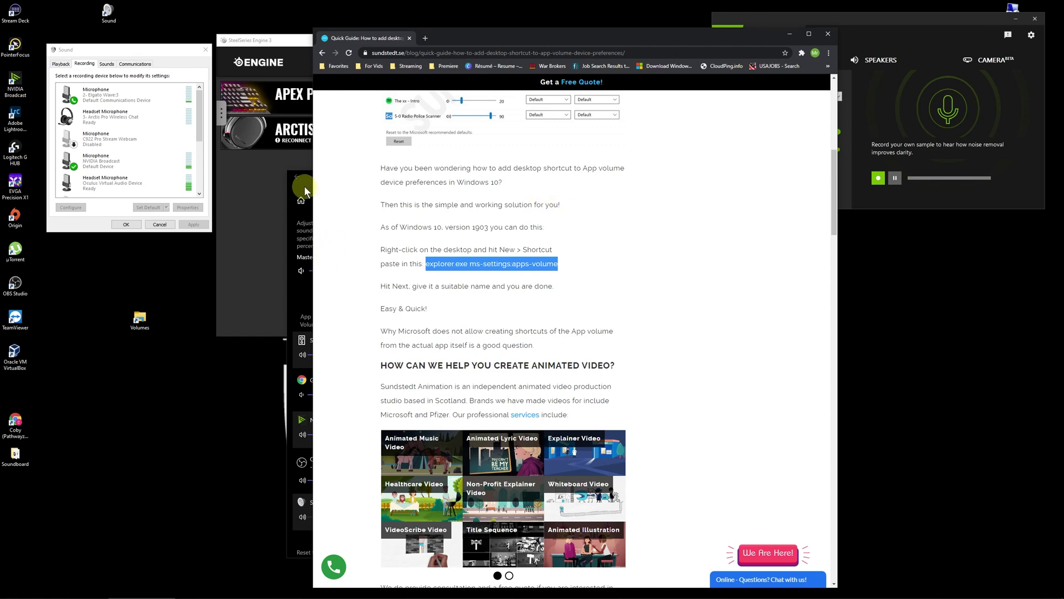
- Test the Volumes shortcut, then close Settings, Chrome, NVIDIA Broadcast and SteelSeries Engine
left_click(759, 178)
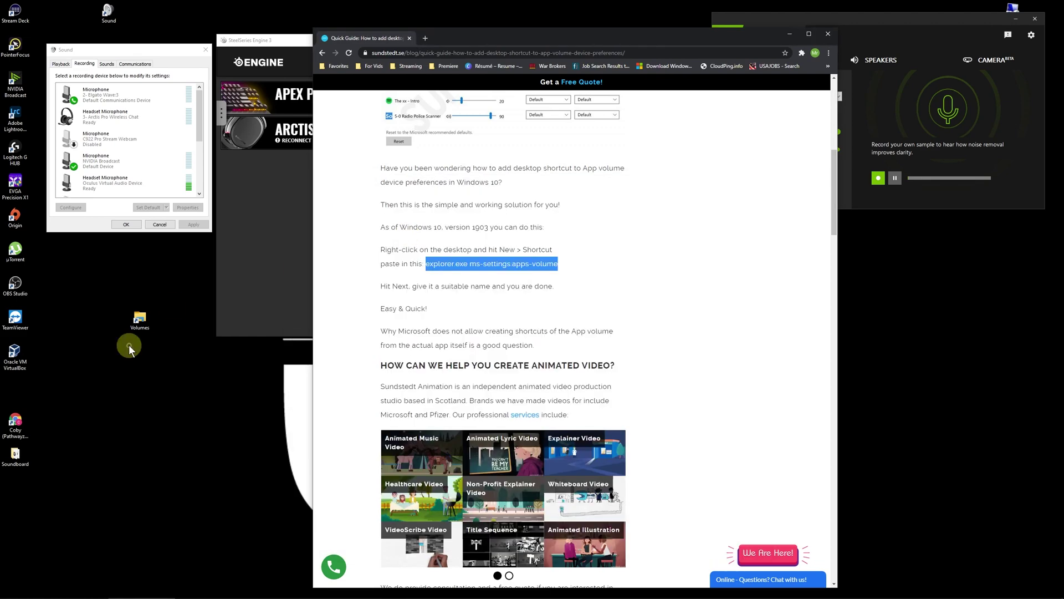
double_click(138, 318)
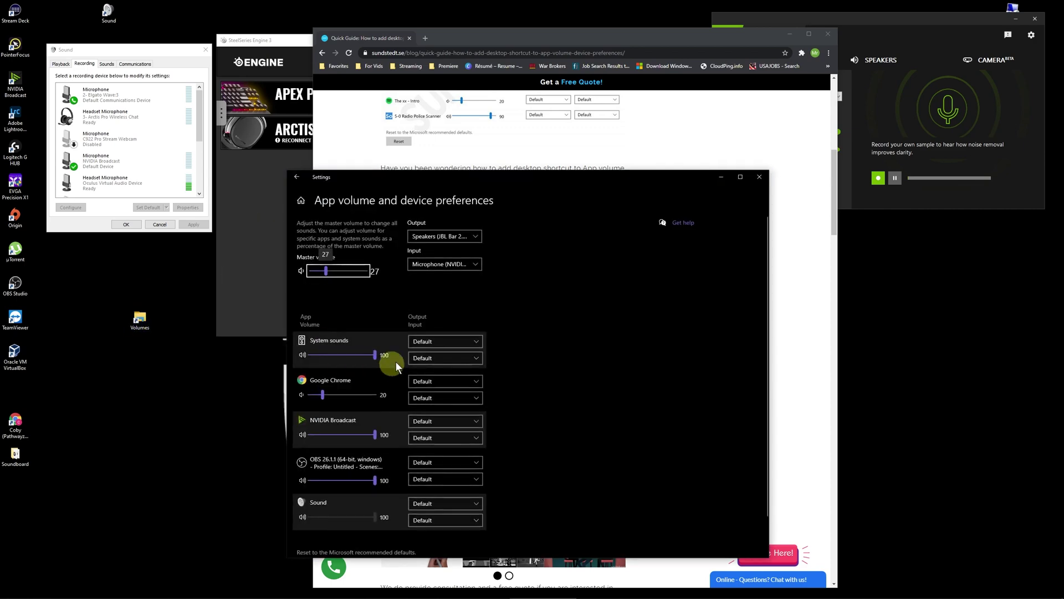
scroll(418, 408, "down", 1)
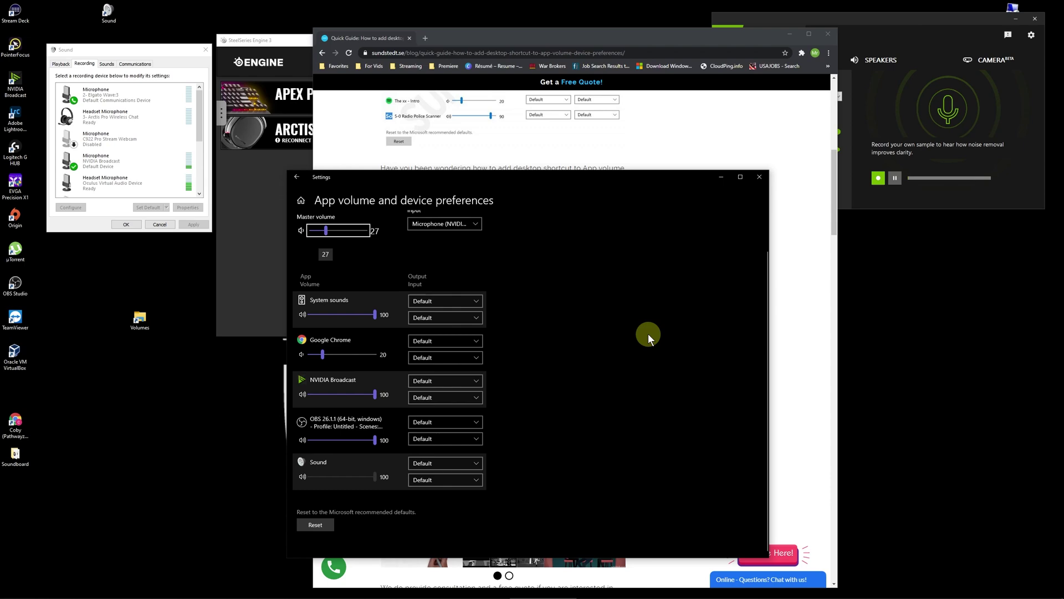
left_click(759, 177)
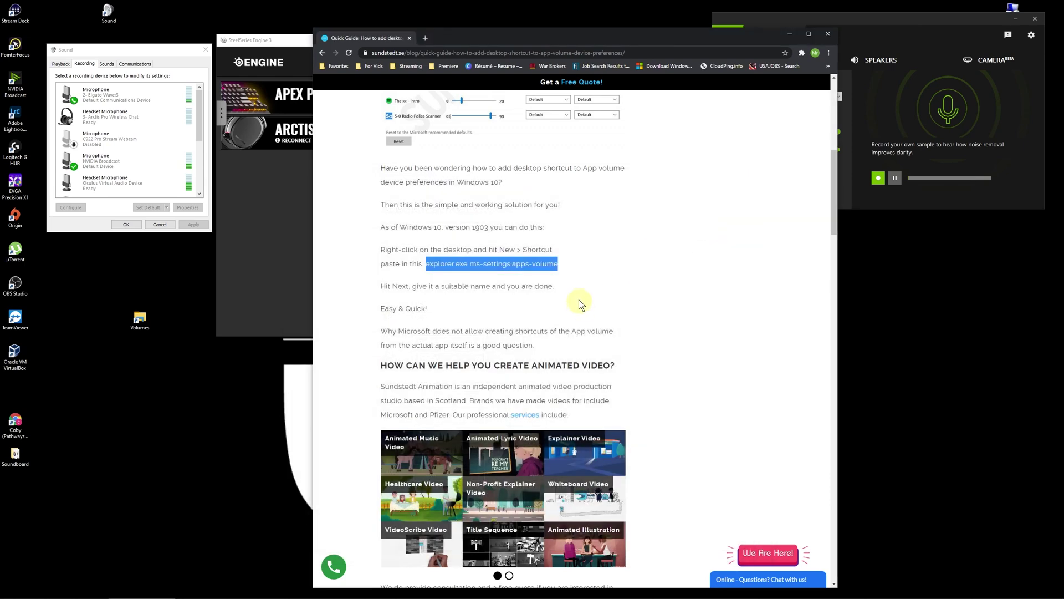
left_click(828, 34)
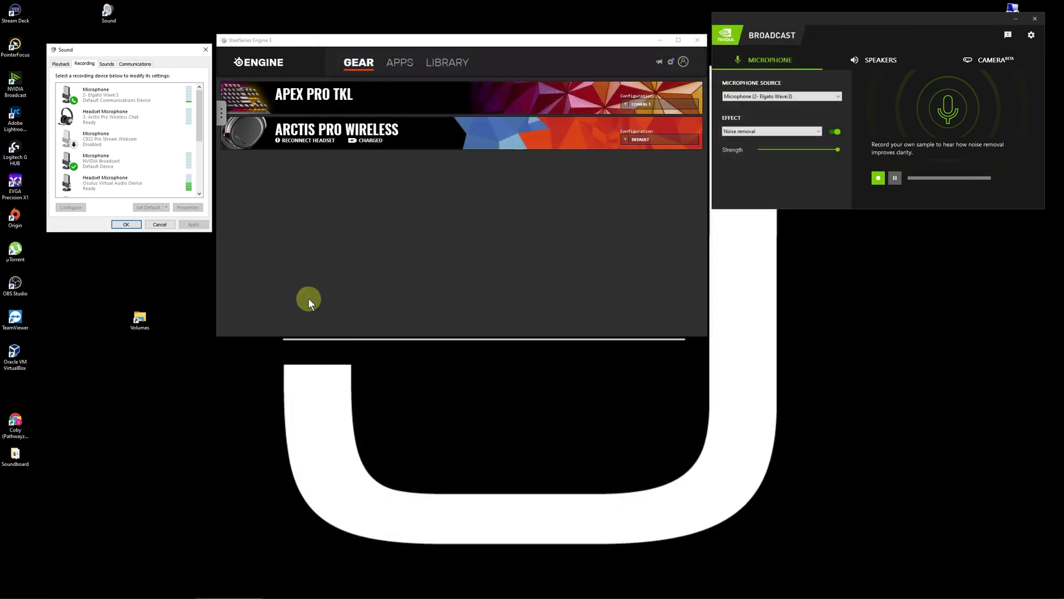
left_click(1035, 21)
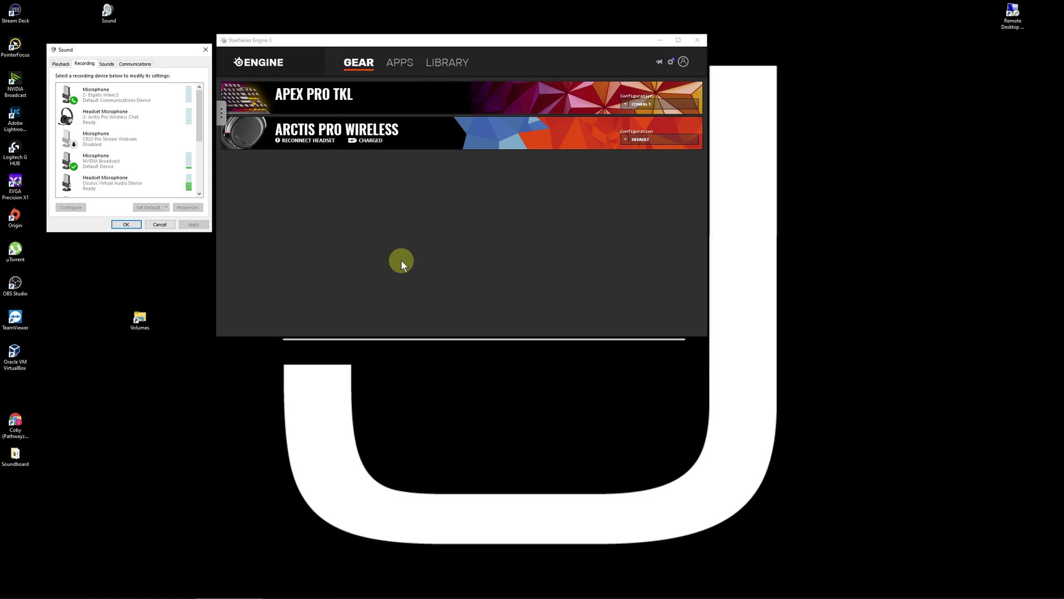
left_click(697, 40)
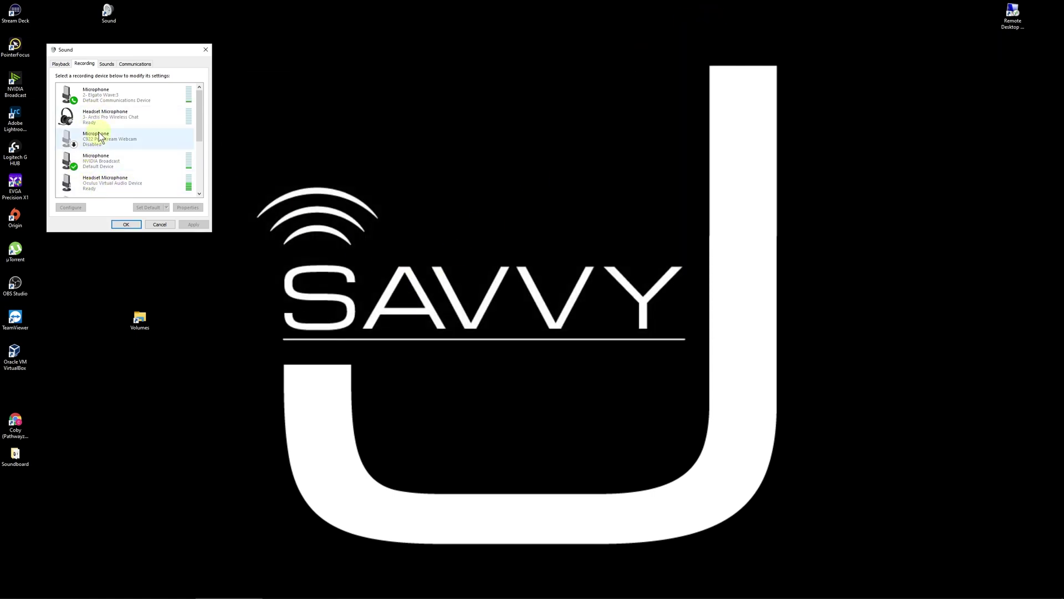
- Hide disabled and disconnected recording devices in the Sound dialog, then close it
right_click(119, 133)
left_click(163, 174)
right_click(141, 122)
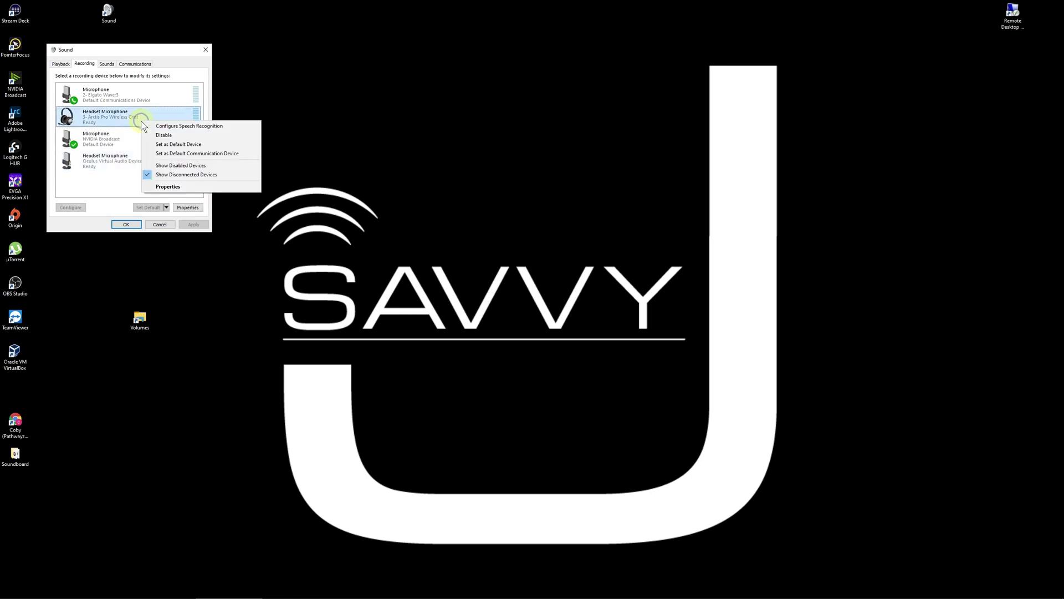
left_click(171, 174)
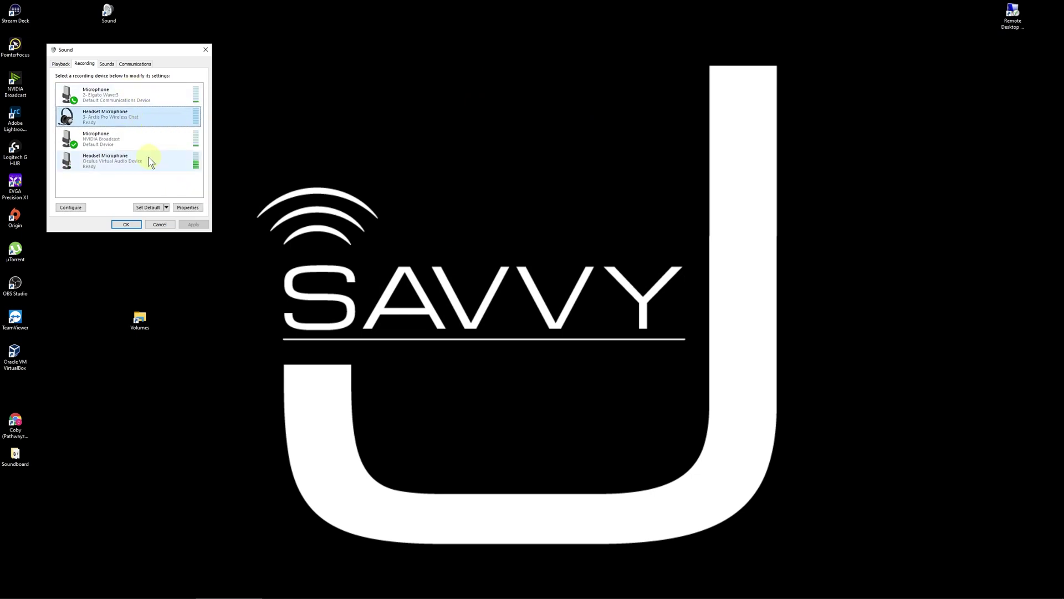
left_click(206, 50)
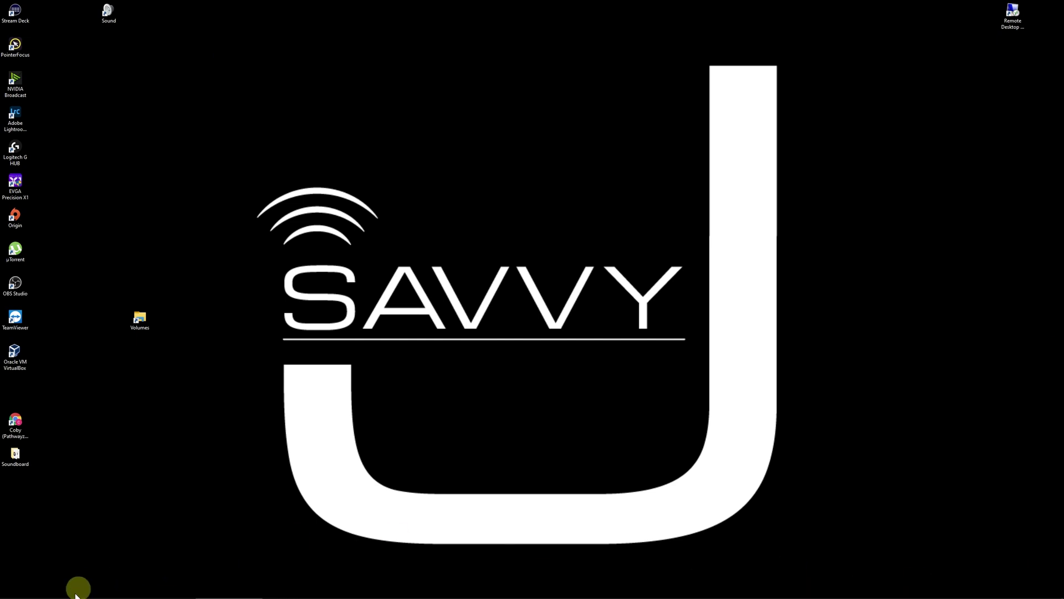
left_click(162, 591)
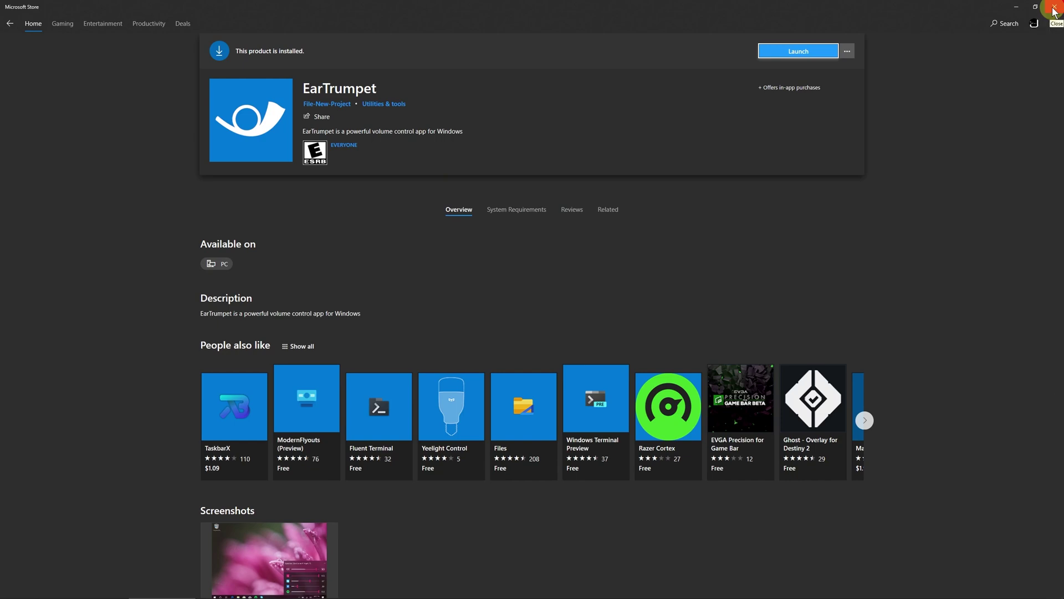
left_click(1053, 7)
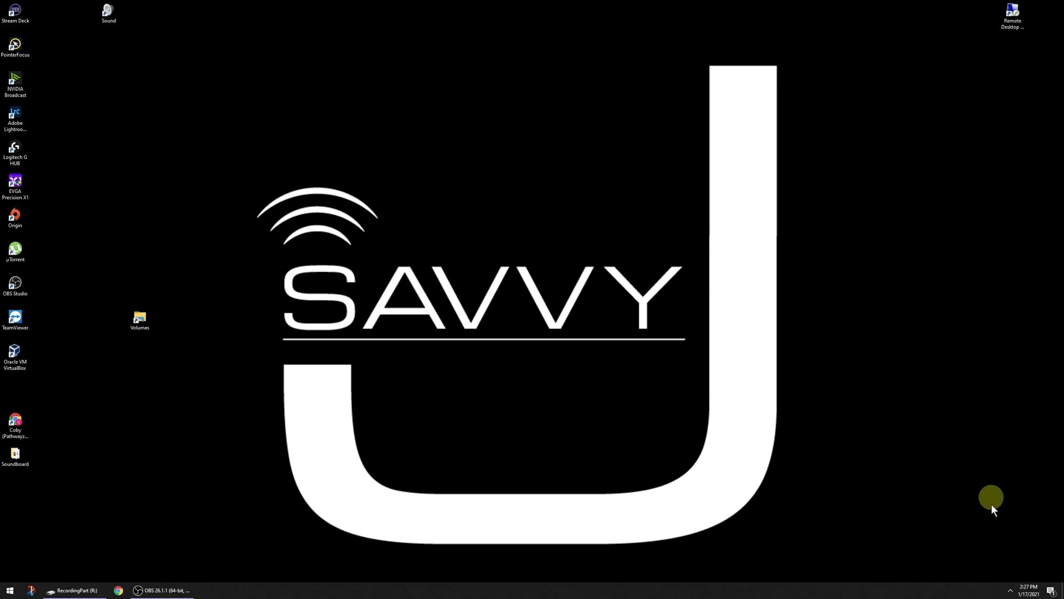
- Open EarTrumpet from the tray, lower one app's volume on the JBL speakers to 68, and close the flyout
left_click(1010, 590)
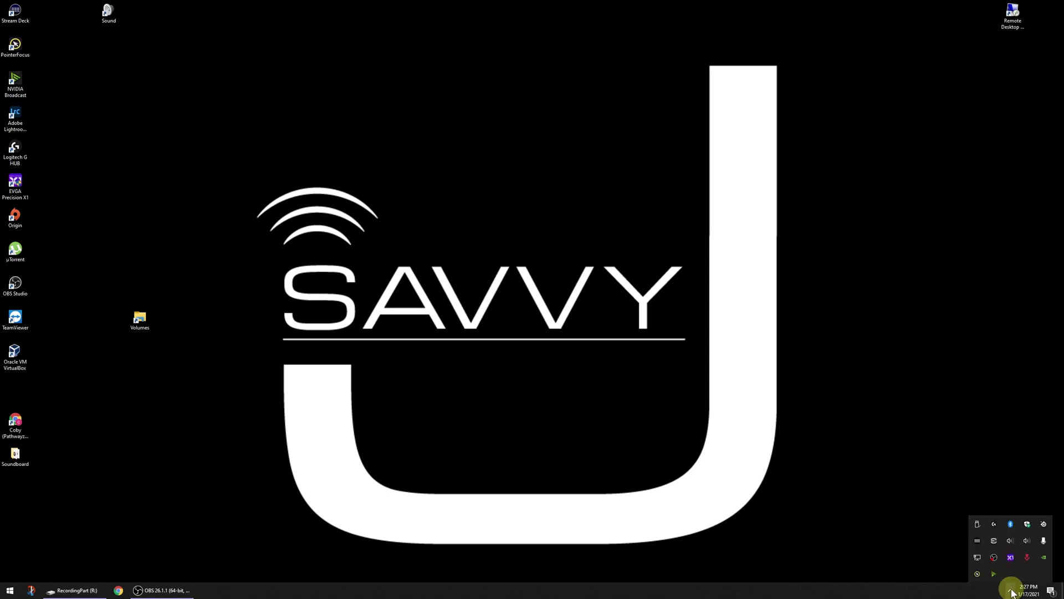
left_click(1010, 539)
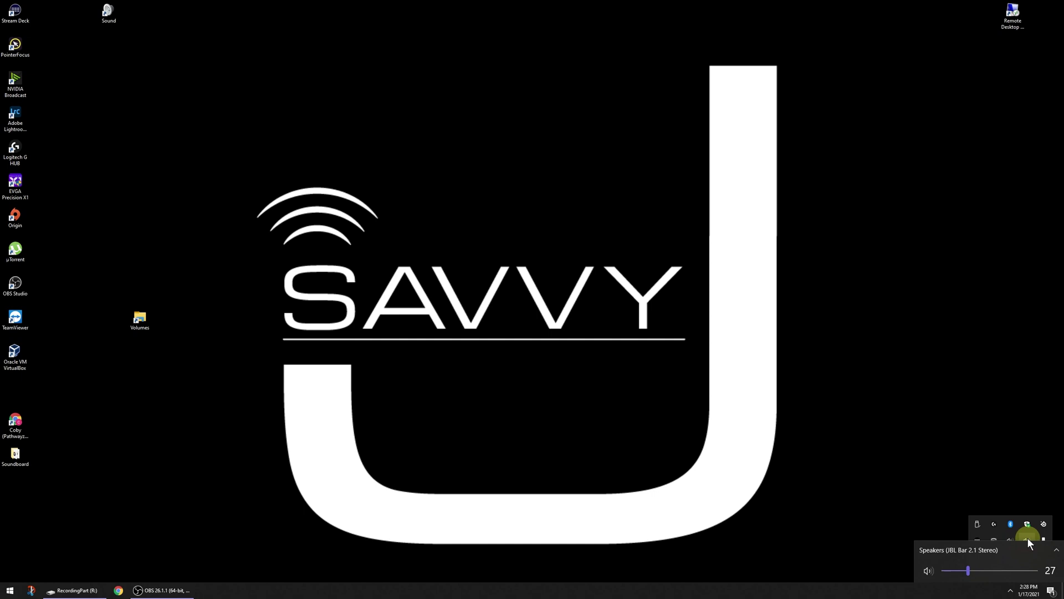
left_click(1026, 537)
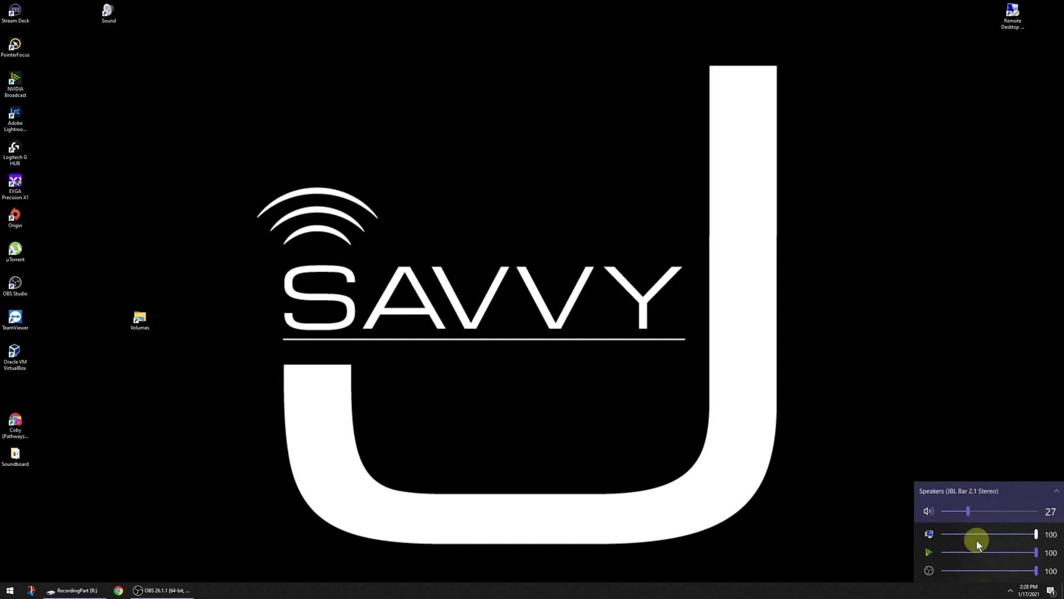
left_click(1055, 491)
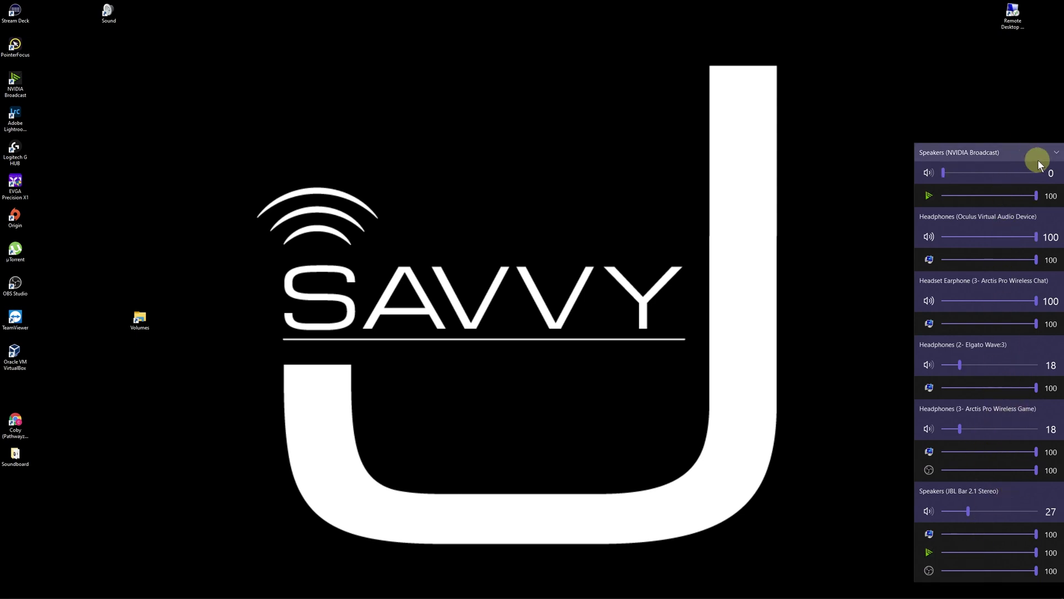
left_click(1056, 154)
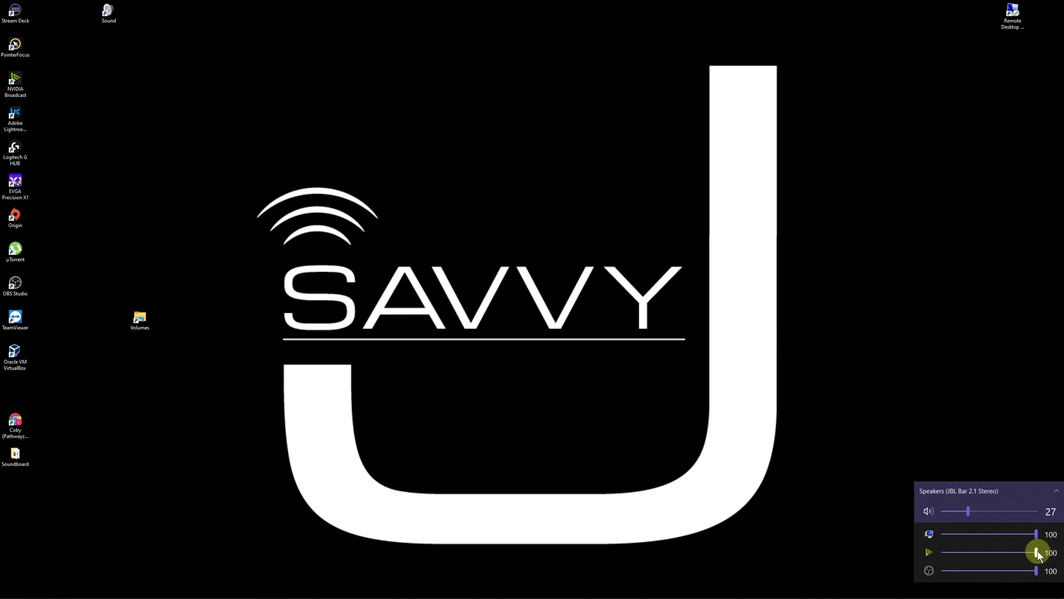
mouse_move(1036, 552)
left_mouse_down()
mouse_move(986, 552)
mouse_move(1039, 552)
left_mouse_up()
left_click(763, 508)
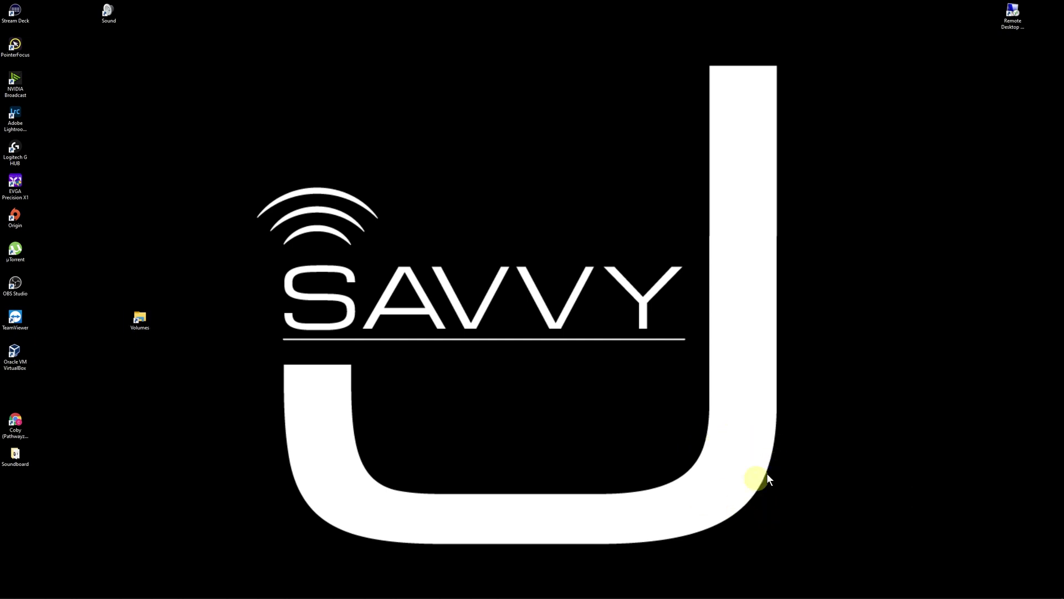